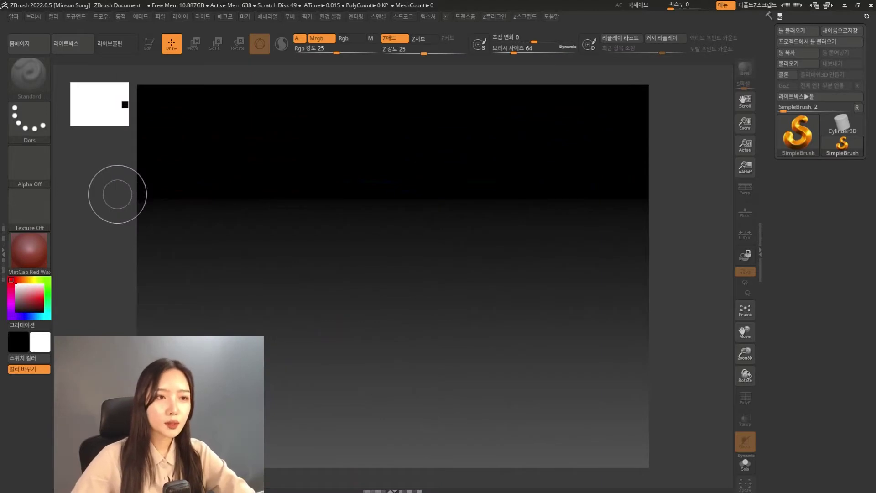
Step: Fit the document canvas to the workspace and draw a Sphere3D mesh in its middle
click(76, 16)
click(141, 224)
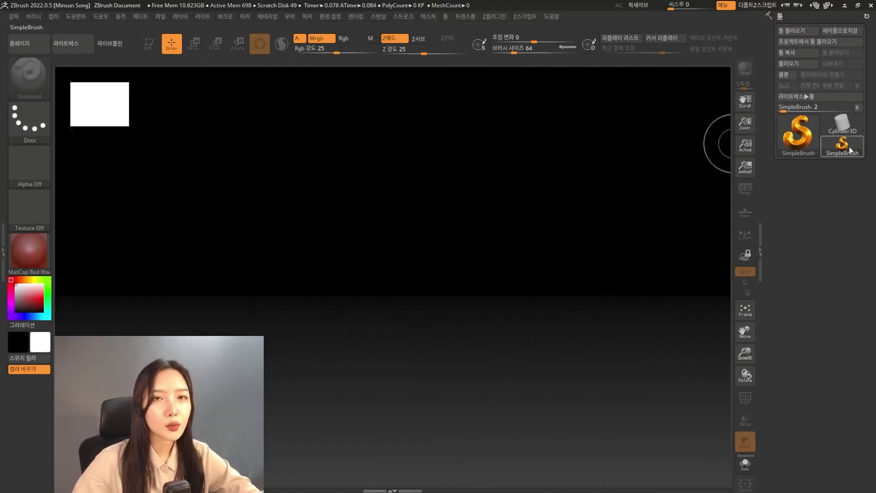
click(799, 135)
mouse_move(359, 181)
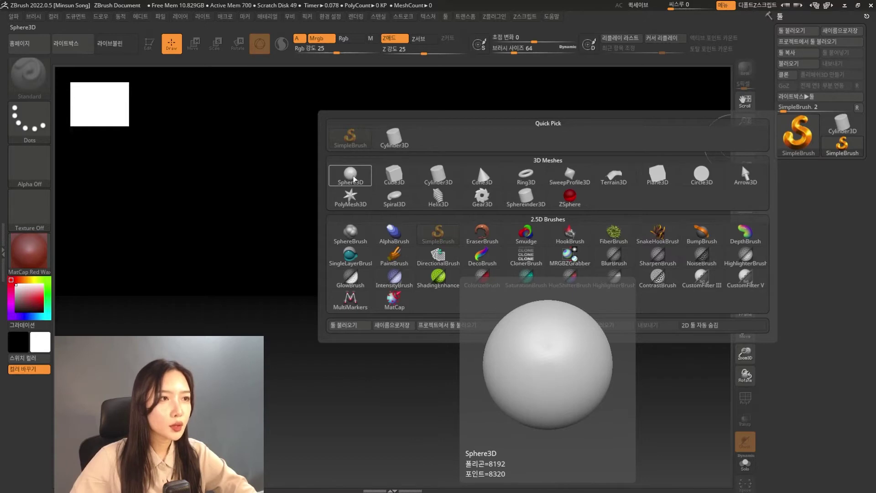
click(354, 178)
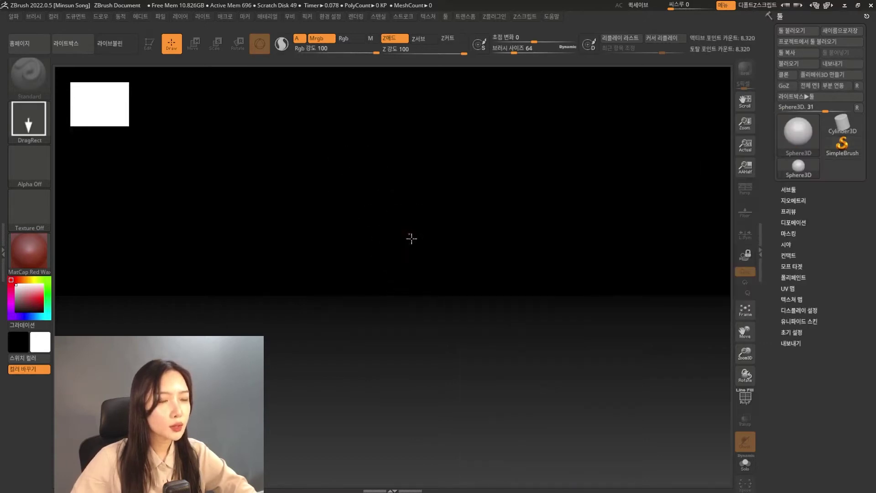
drag(411, 238, 430, 387)
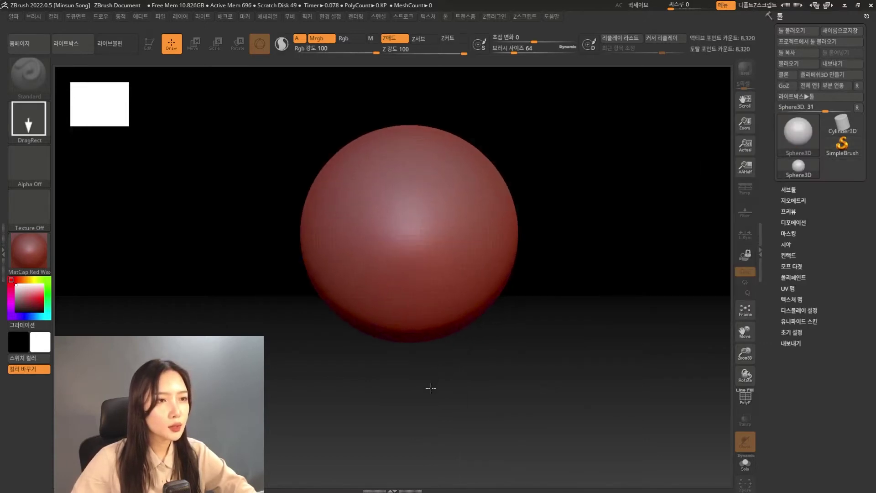
Step: Enter Edit mode for the sphere and convert it to a PolyMesh3D
click(149, 43)
click(804, 77)
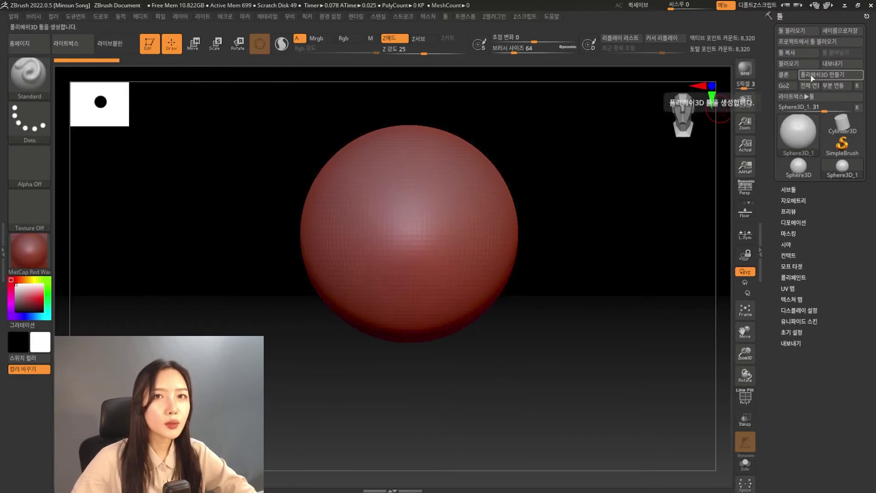
drag(614, 310, 605, 325)
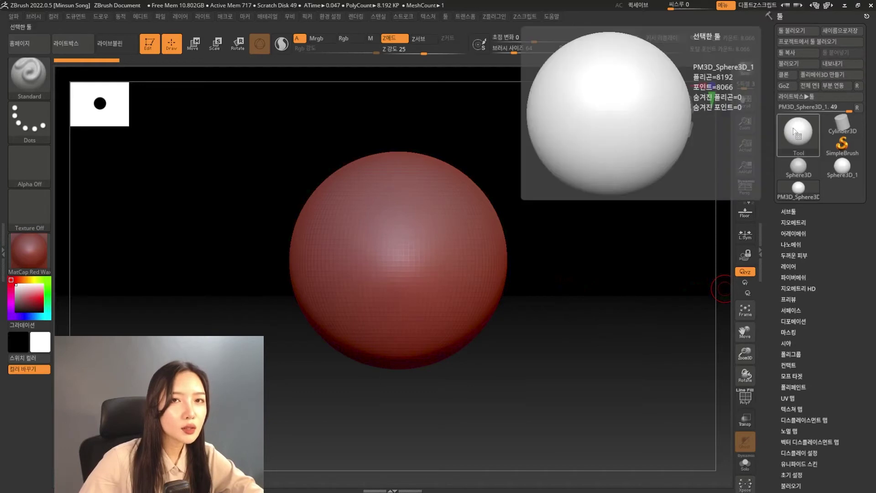
Step: Switch back to the primitive Sphere3D_1 and make a second PolyMesh3D from it
click(798, 132)
click(394, 176)
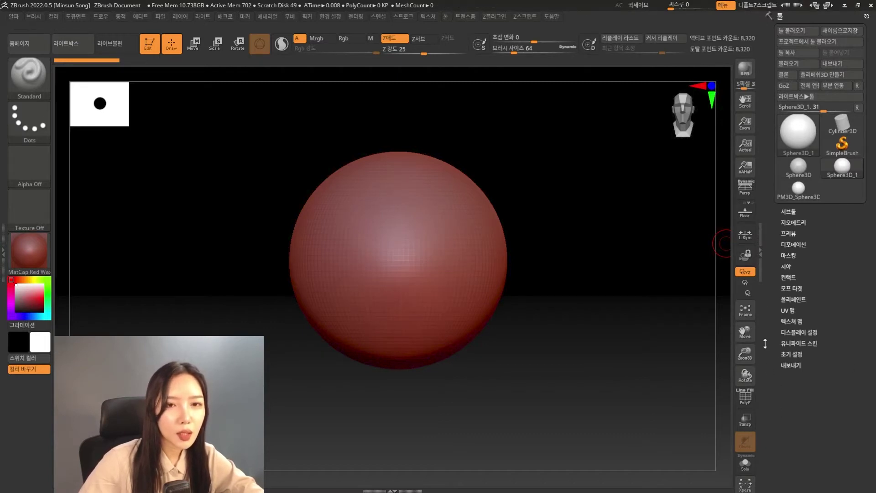
click(853, 73)
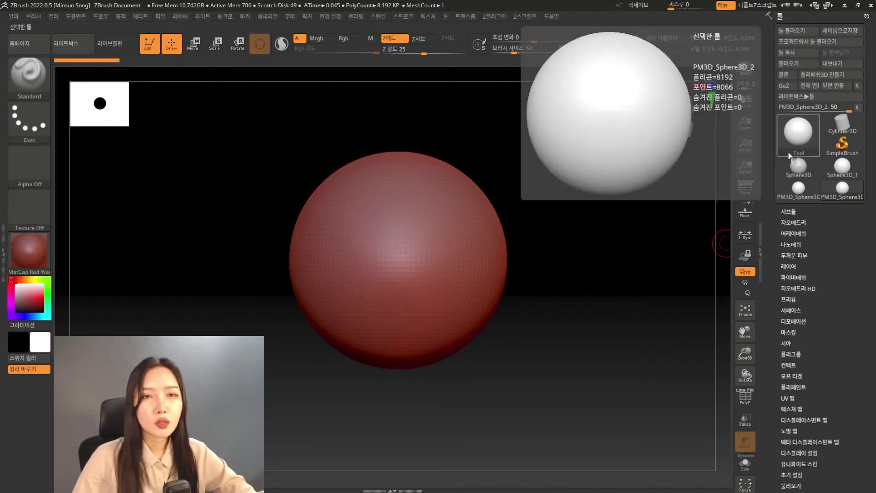
mouse_move(781, 192)
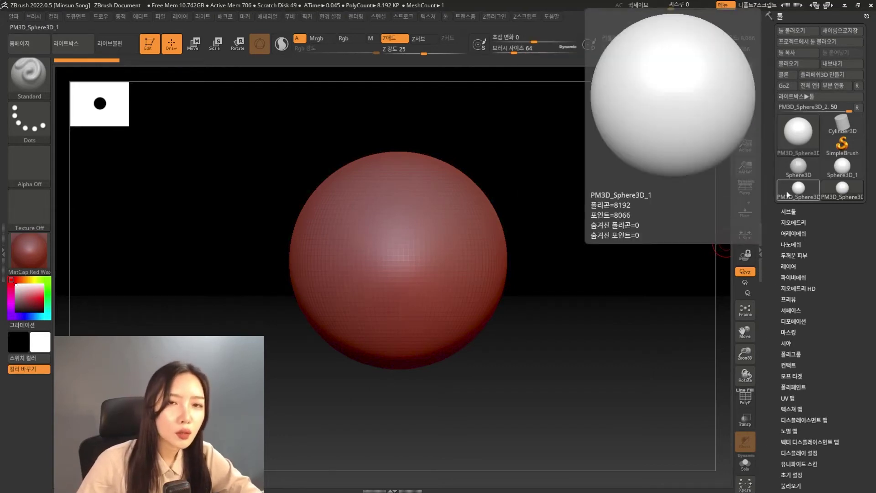
mouse_move(832, 198)
mouse_move(830, 181)
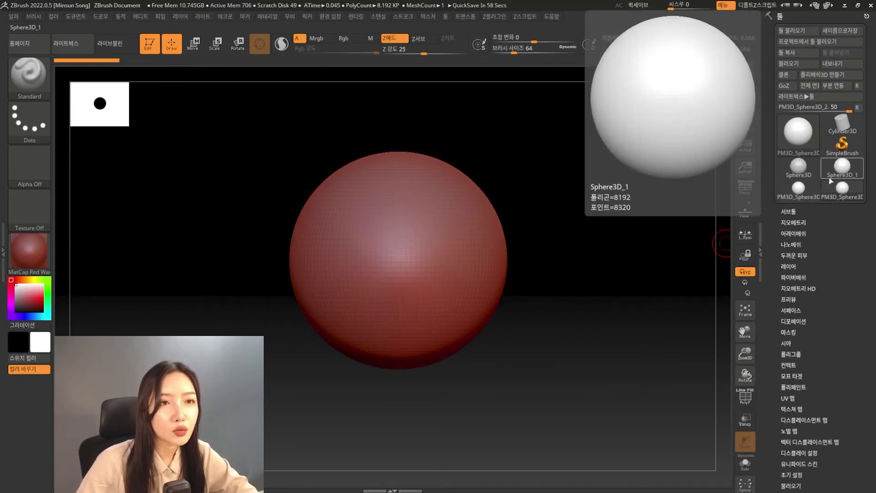
click(831, 193)
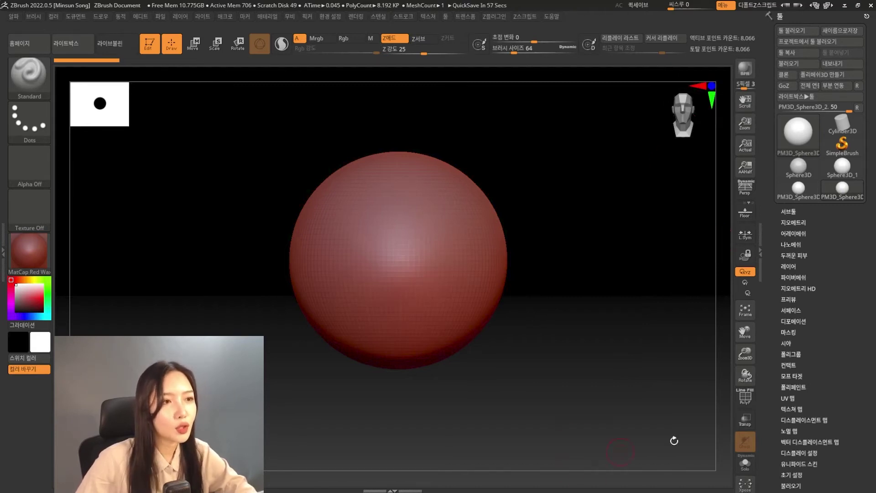
Step: Apply the MatCap Gray material to the sphere
alt+drag(673, 440, 656, 415)
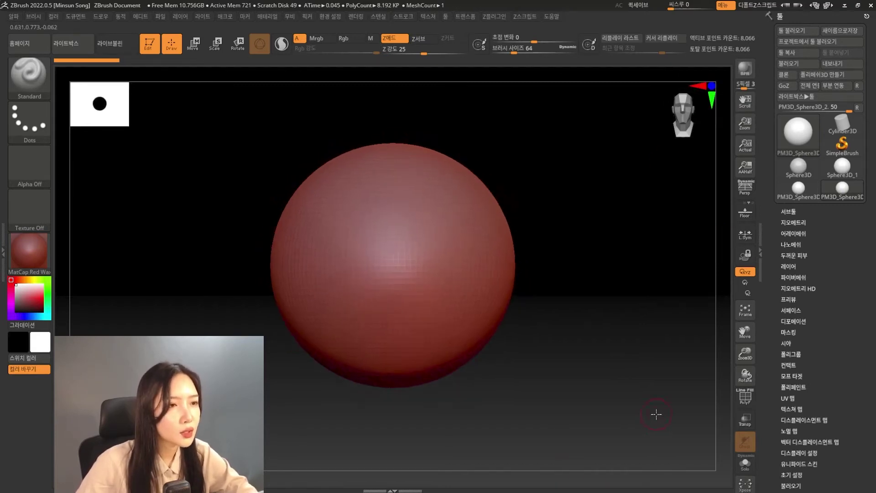
click(41, 266)
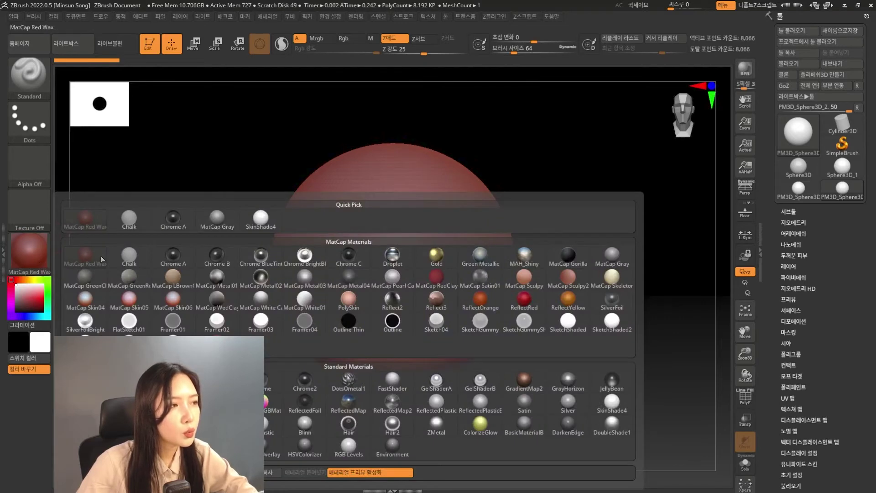
mouse_move(98, 259)
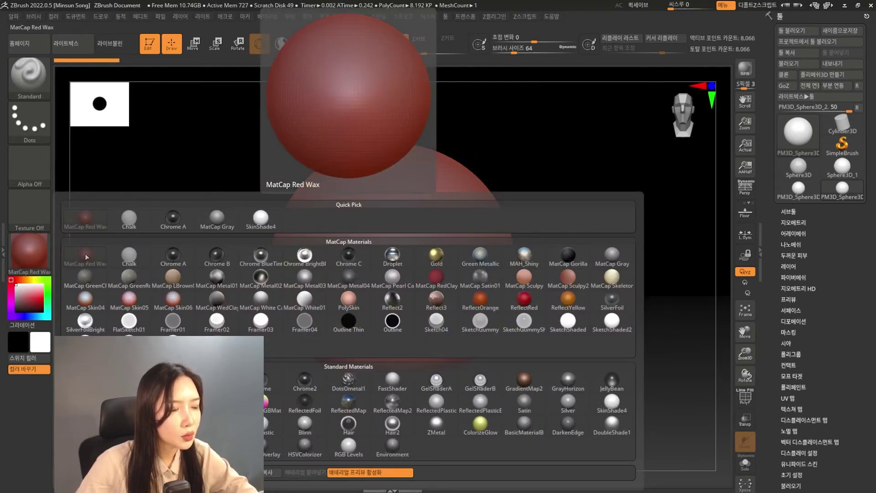
click(615, 255)
Step: Try the MatCap White01 material on the sphere and return to MatCap Gray
click(30, 252)
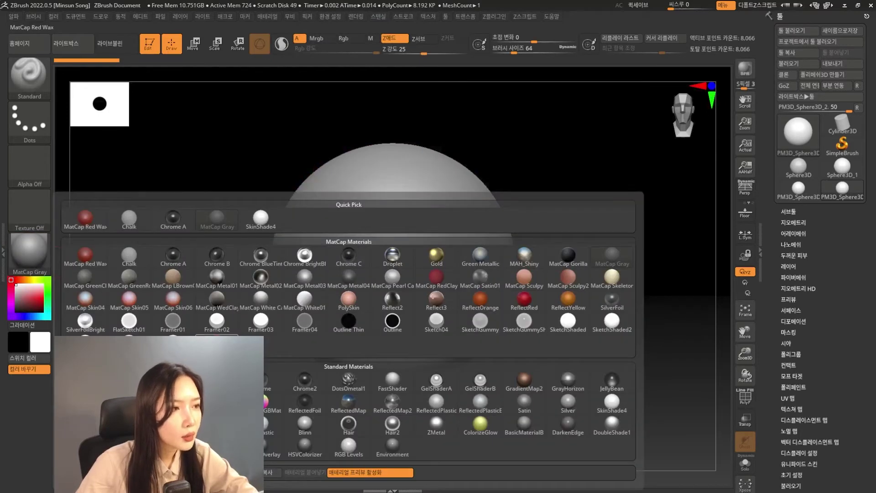
mouse_move(233, 322)
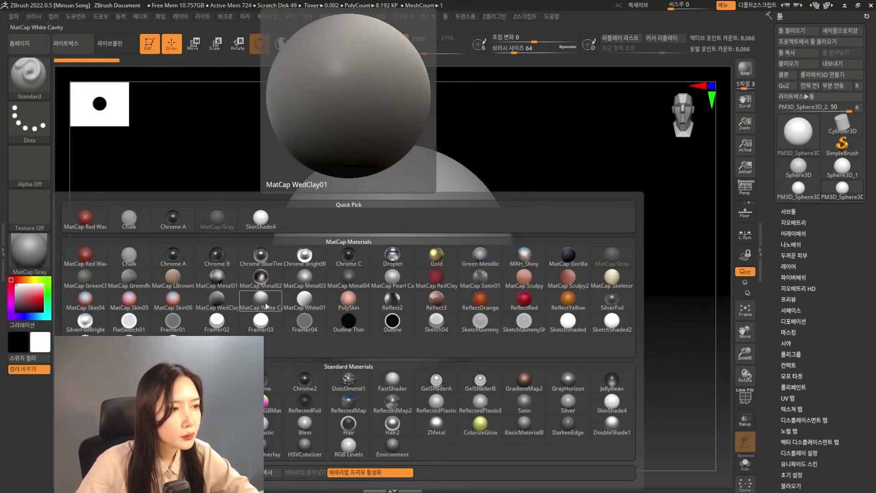
click(293, 304)
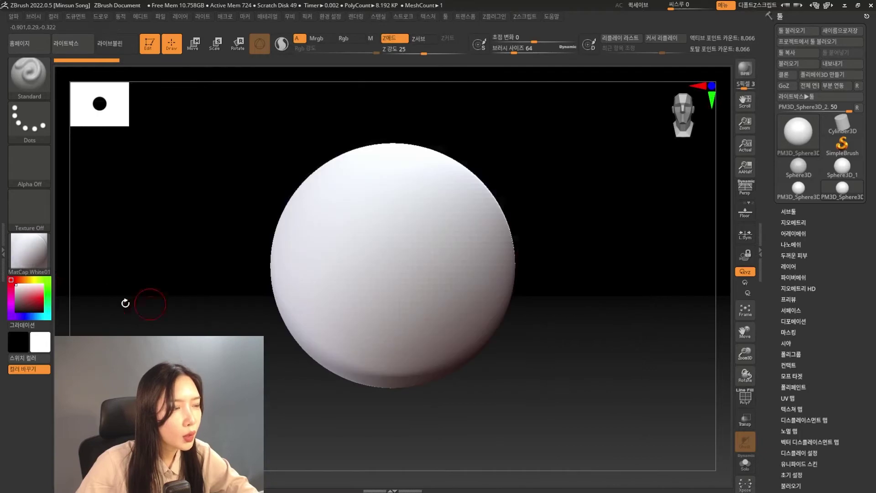
click(30, 251)
click(613, 255)
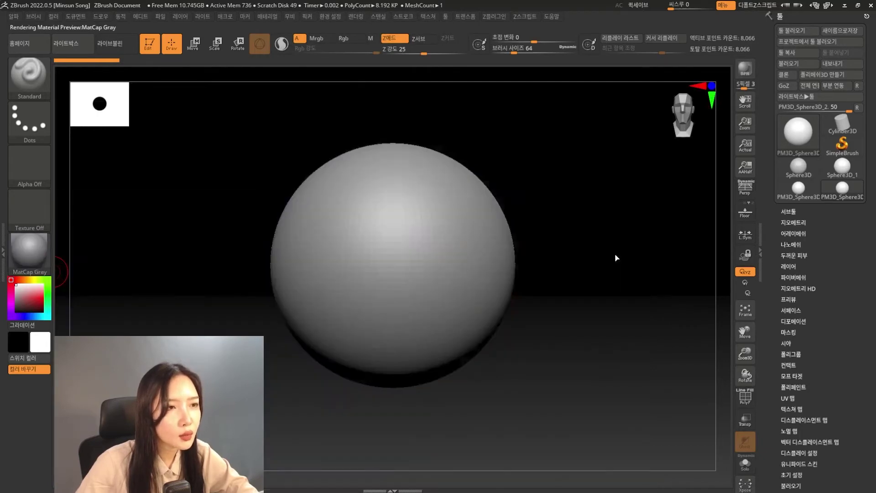
click(29, 251)
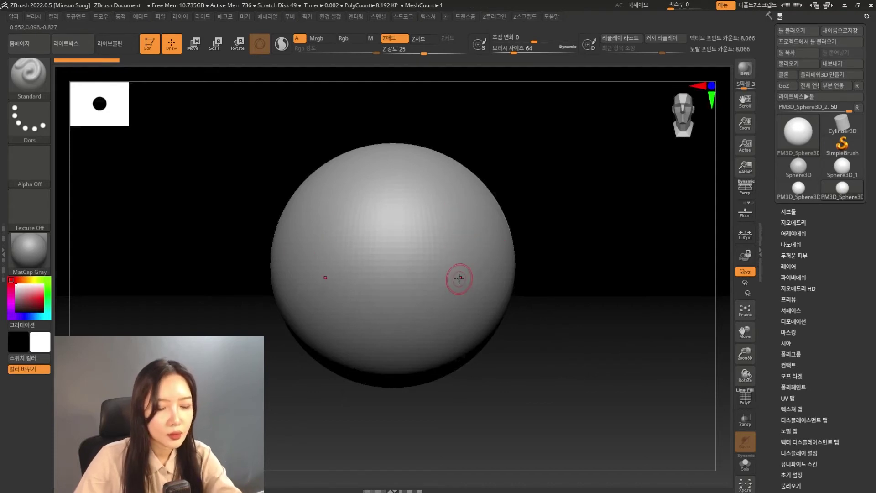
Step: Increase the Standard brush size to 112
key(bracketright)
key(bracketright)
key(bracketright)
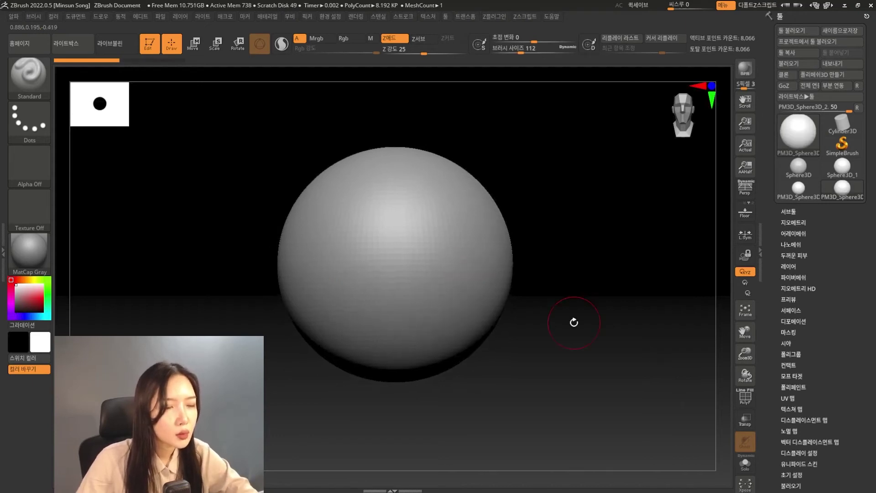
key(shift)
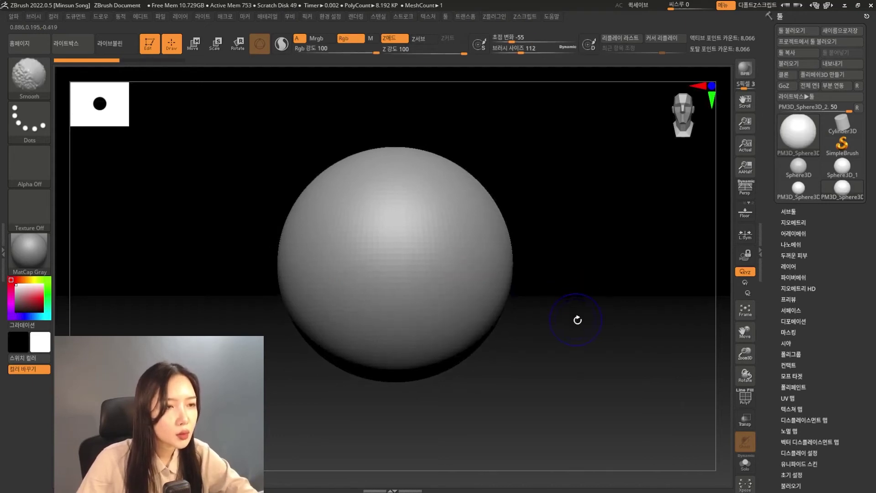
Step: Practise panning, zooming and rotating the view around the sphere
alt+drag(575, 341, 600, 362)
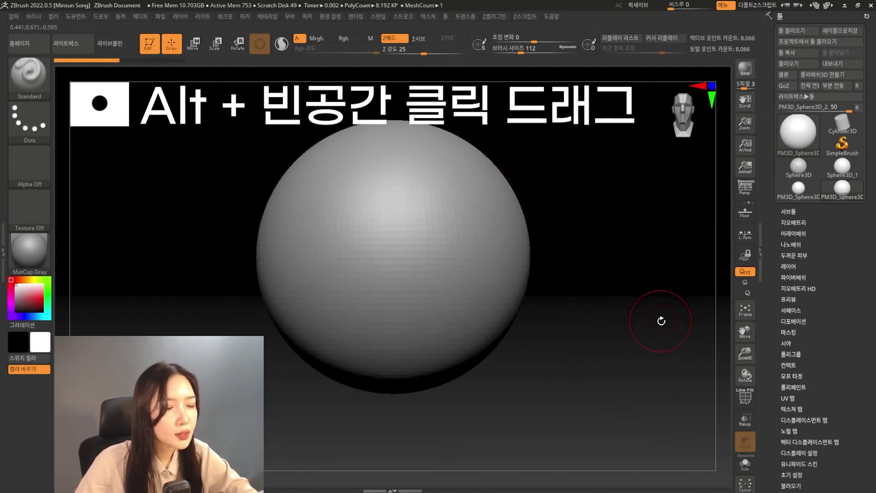
alt+drag(662, 321, 632, 304)
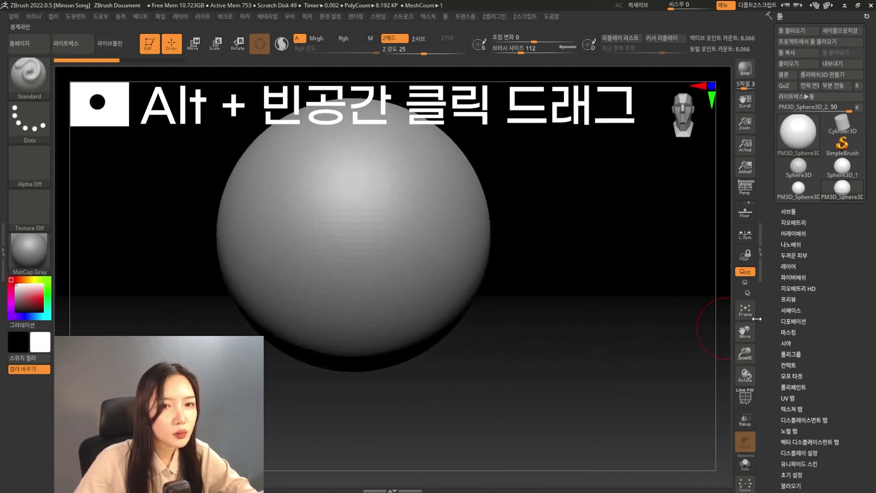
drag(745, 332, 751, 358)
alt+drag(639, 372, 673, 293)
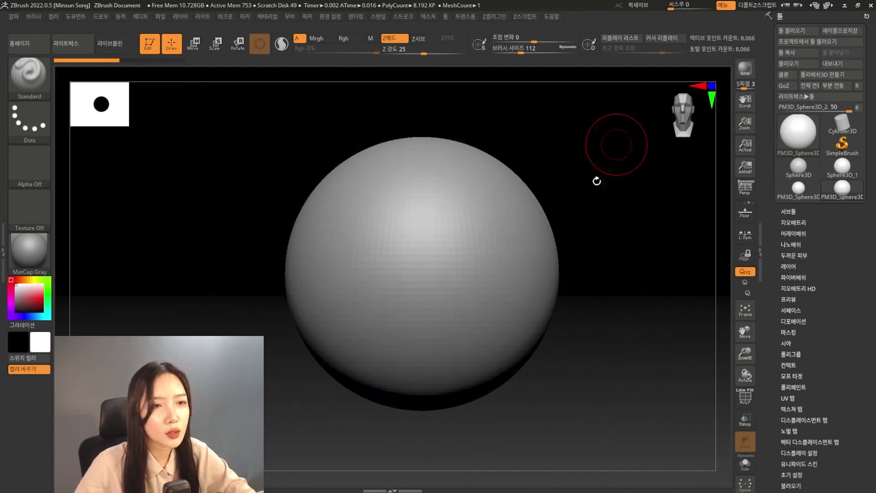
alt+drag(633, 412, 619, 403)
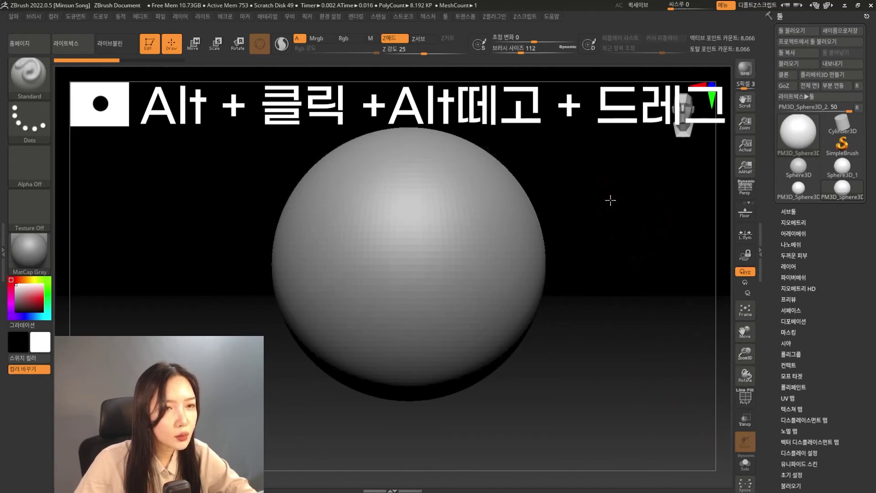
alt+drag(610, 201, 683, 123)
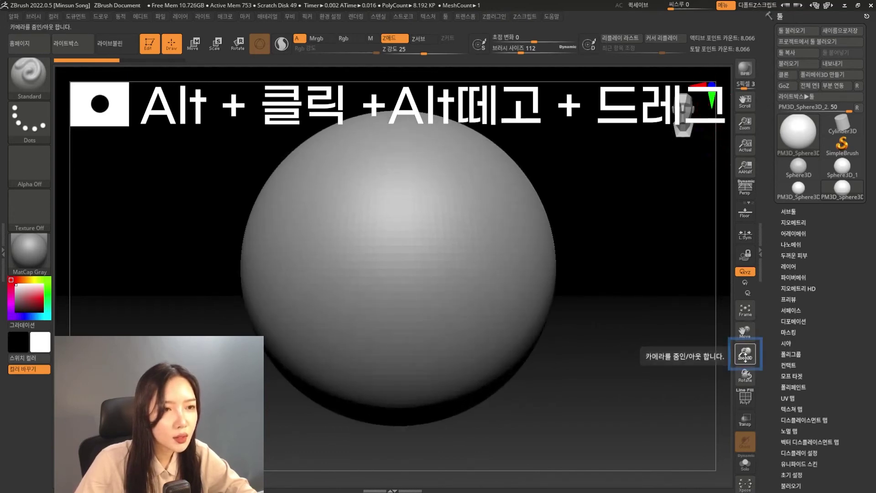
mouse_move(745, 355)
mouse_down()
mouse_move(745, 345)
mouse_move(739, 377)
mouse_move(740, 321)
mouse_move(744, 355)
mouse_up()
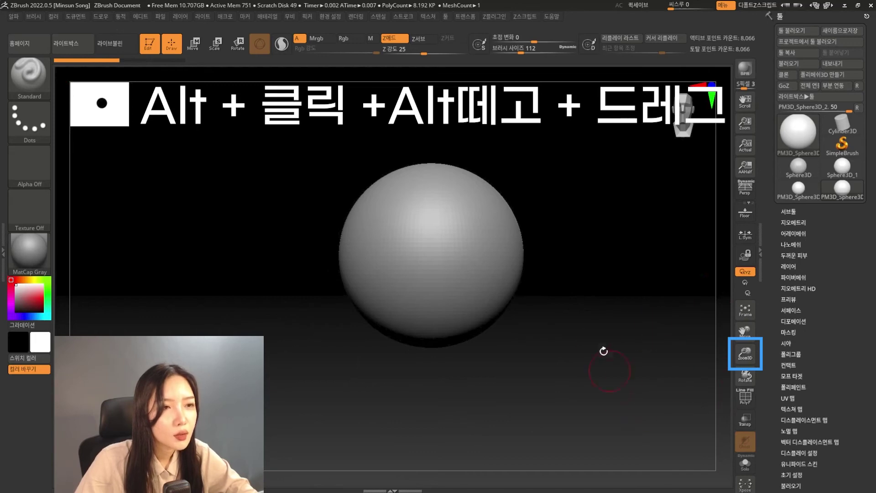
alt+drag(618, 362, 606, 367)
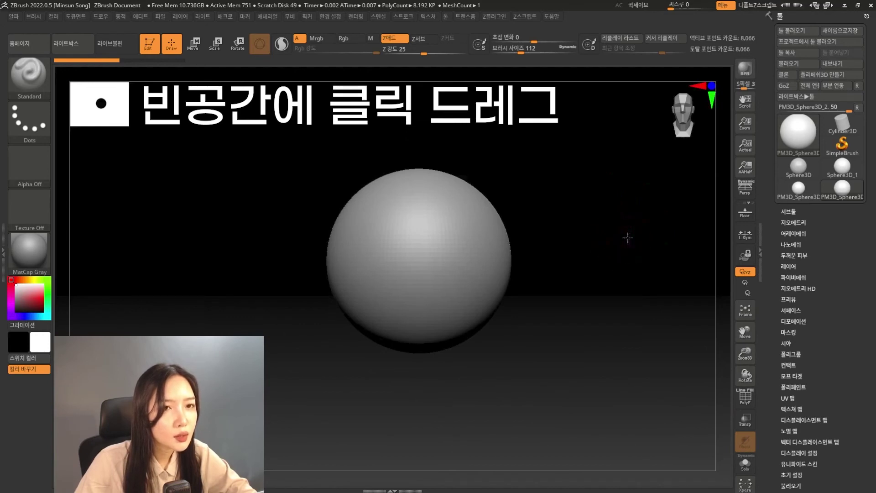
drag(628, 237, 294, 209)
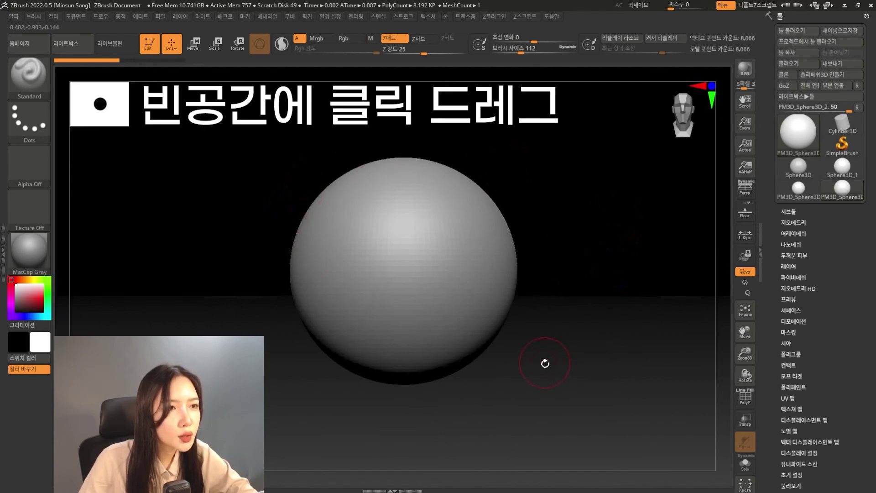
drag(617, 292, 600, 337)
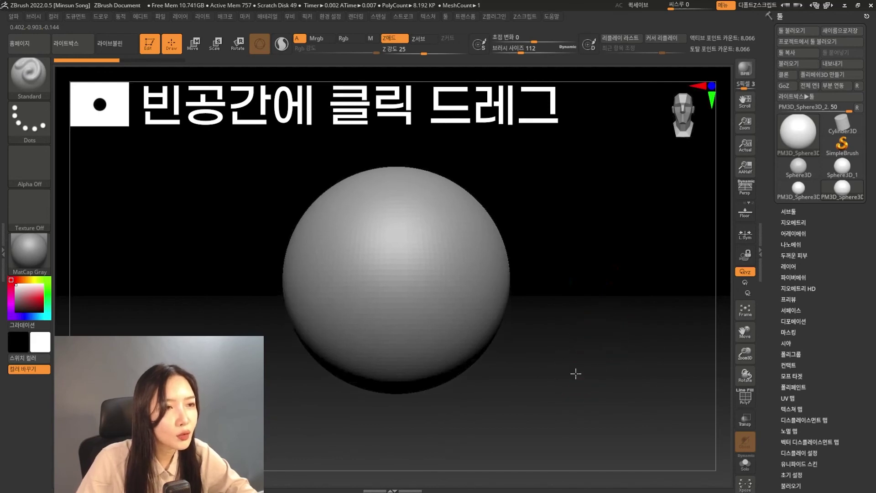
Step: Replace the sphere with a Cube3D mesh and convert the cube to a PolyMesh3D
key(F1)
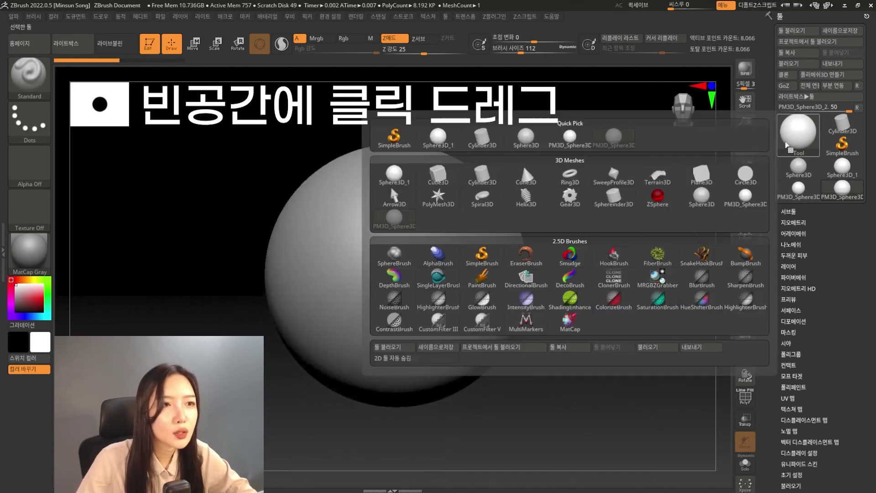
click(442, 182)
drag(608, 364, 596, 351)
click(812, 81)
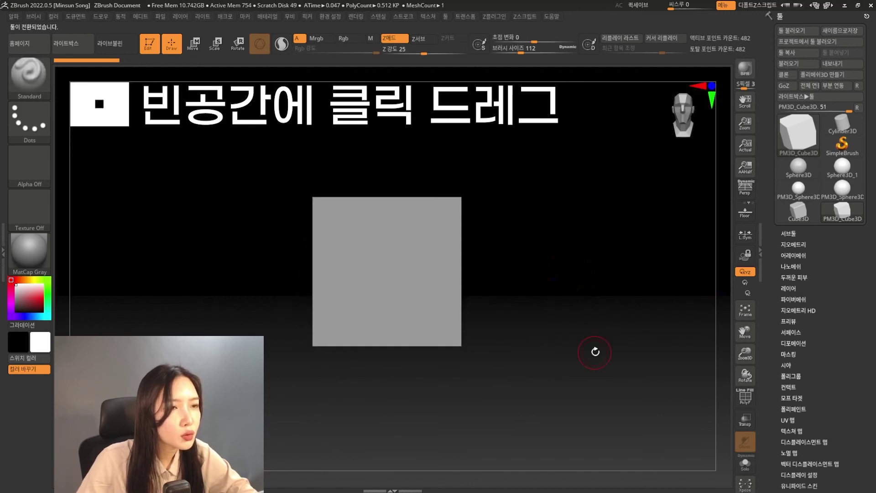
Step: Examine the cube from different sides by rotating the camera and using the head-shaped view navigator
scroll(539, 315, up, 4)
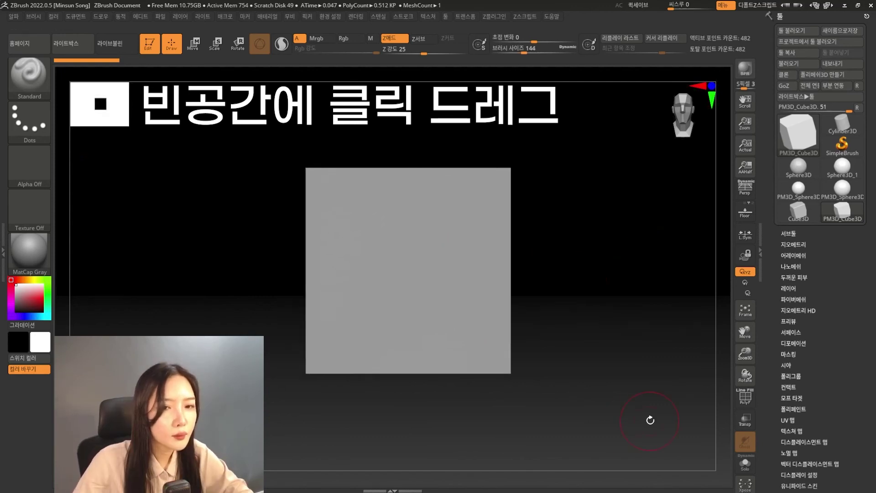
mouse_move(753, 380)
mouse_down()
mouse_move(731, 377)
mouse_move(739, 376)
mouse_up()
click(680, 115)
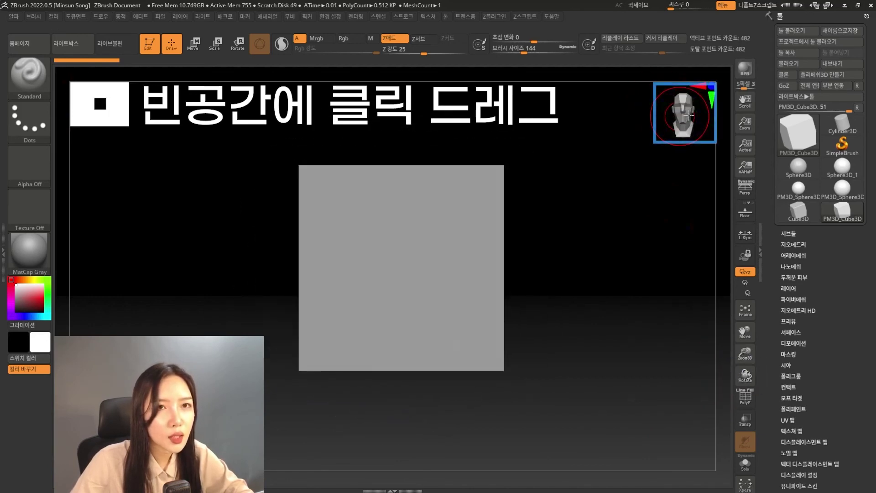
click(680, 115)
click(681, 114)
click(680, 113)
click(681, 114)
click(680, 114)
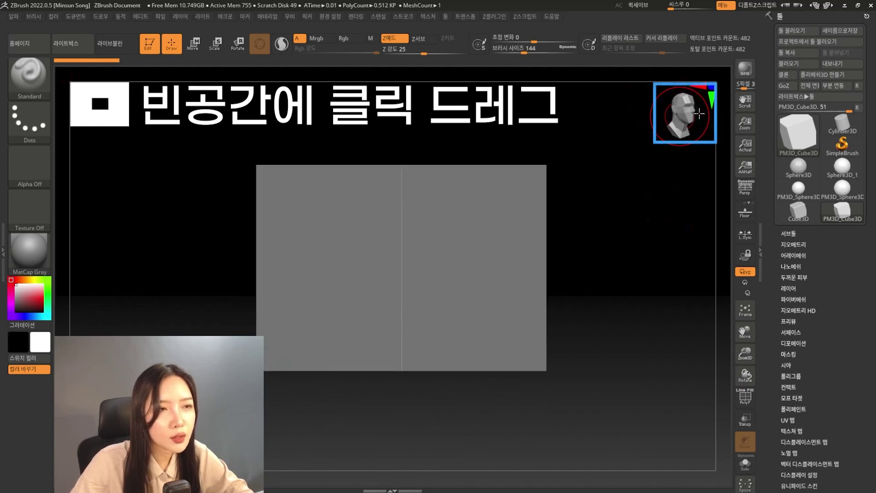
Step: Switch the cube between its side and front views with the head-shaped view navigator
click(679, 113)
click(678, 112)
click(677, 111)
click(676, 112)
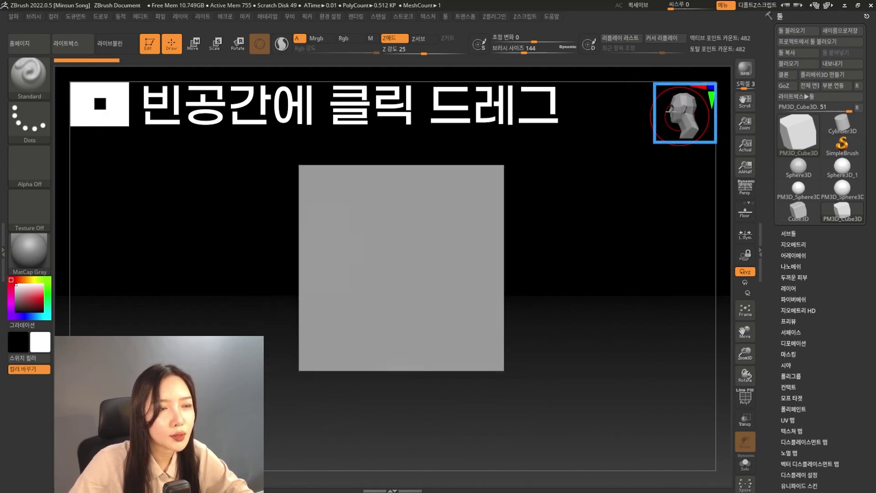
click(683, 111)
click(689, 111)
Step: Zoom out and pan until the cube lies outside the visible canvas area
drag(661, 290, 553, 323)
alt+drag(541, 364, 145, 197)
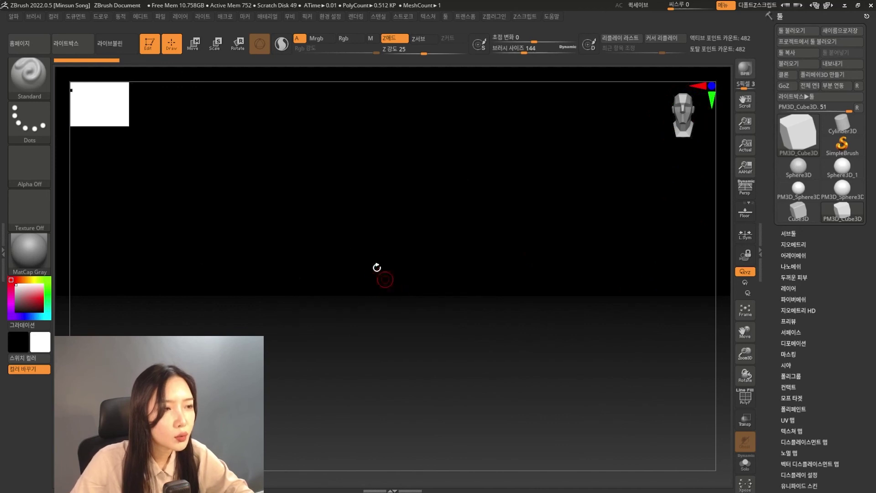
alt+drag(110, 212, 566, 375)
alt+drag(569, 260, 419, 382)
alt+drag(502, 224, 361, 332)
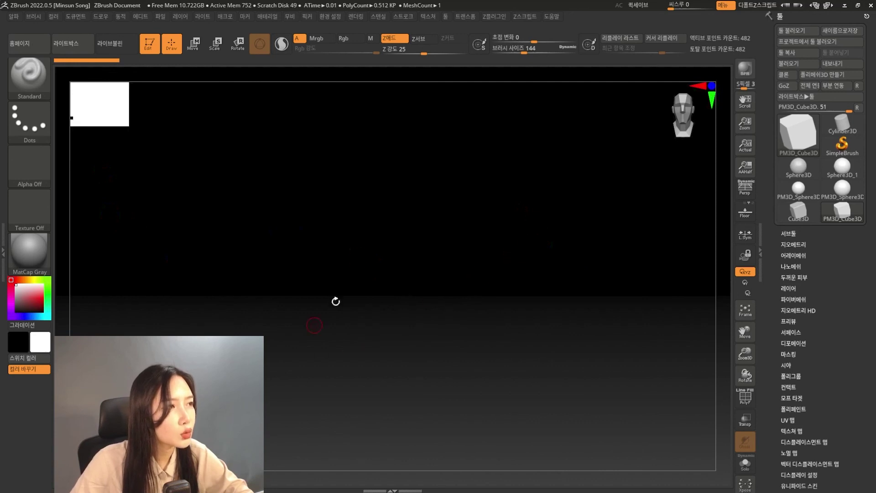
Step: Clear the canvas, undo the clearing, and frame the off-screen cube in the view
key(ctrl+n)
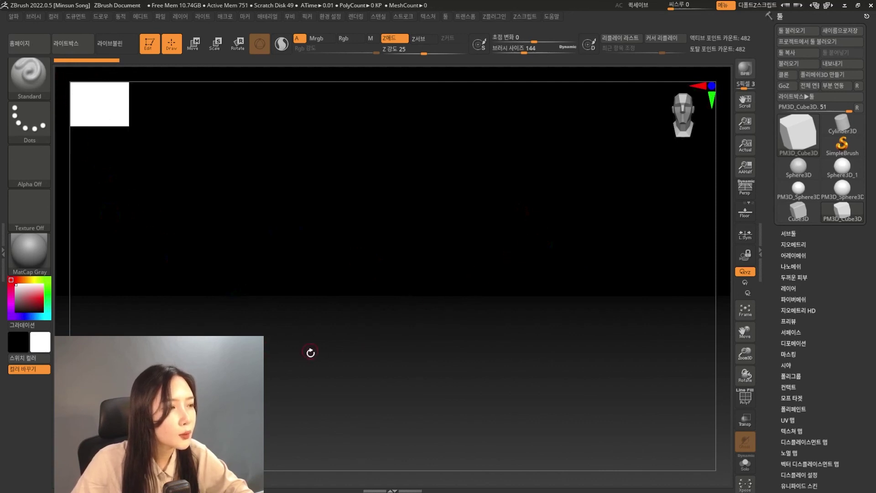
key(ctrl+z)
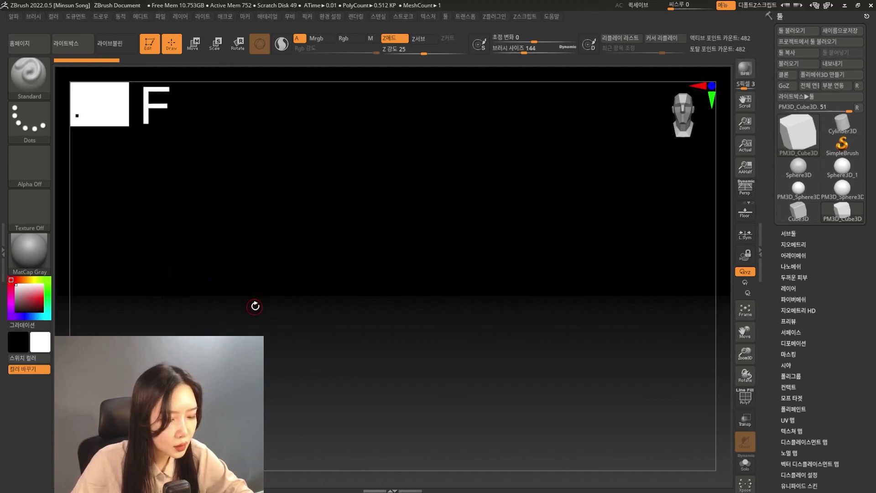
key(f)
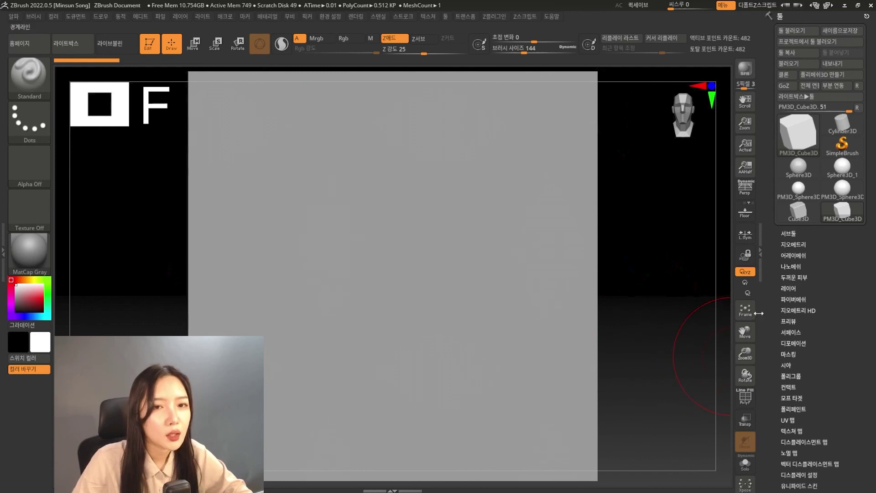
Step: Move the cube out of sight again and refit it to the view with Frame
alt+drag(640, 396, 537, 284)
alt+drag(576, 331, 165, 142)
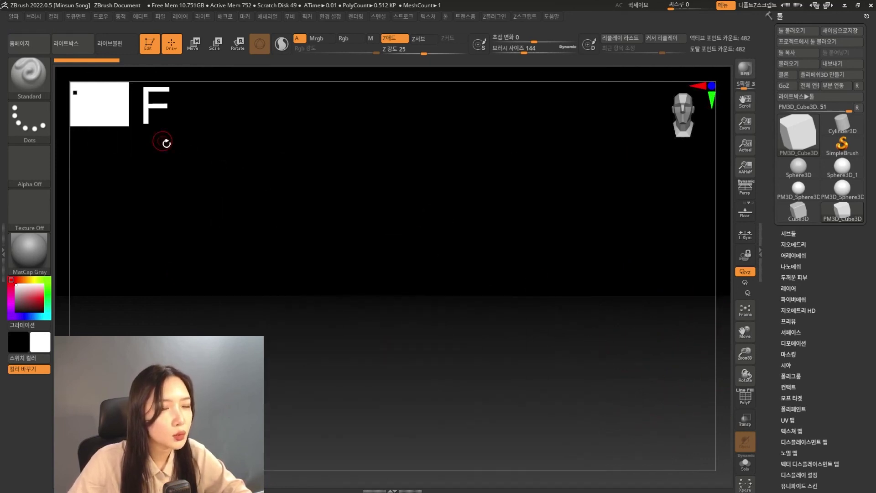
click(745, 314)
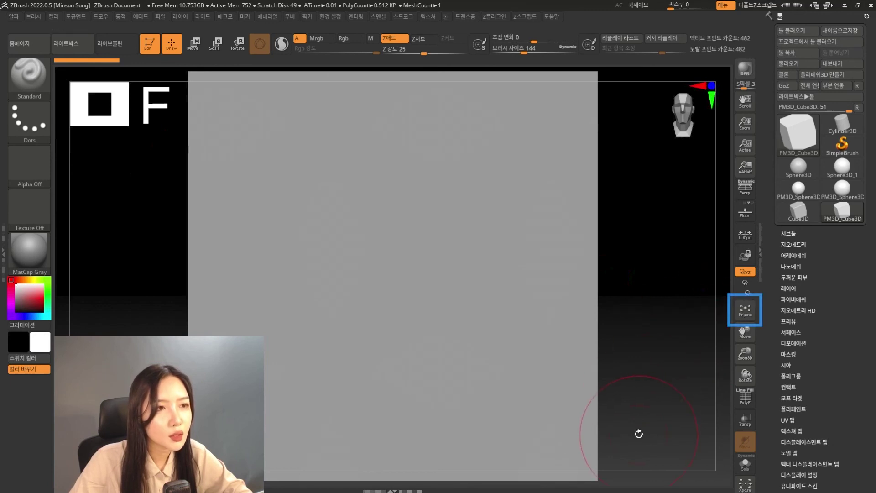
Step: Rotate and zoom the view to show the whole cube at an angle with its top and two sides
alt+drag(638, 435, 618, 409)
drag(645, 357, 602, 368)
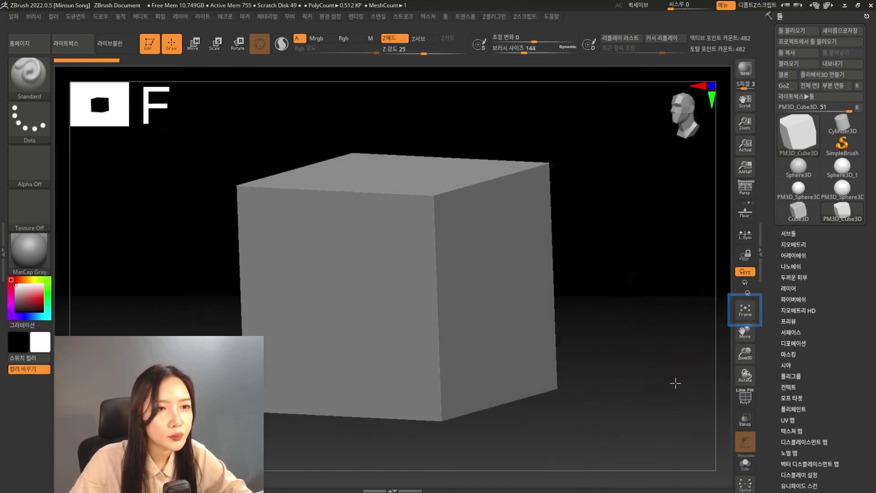
alt+drag(676, 383, 624, 365)
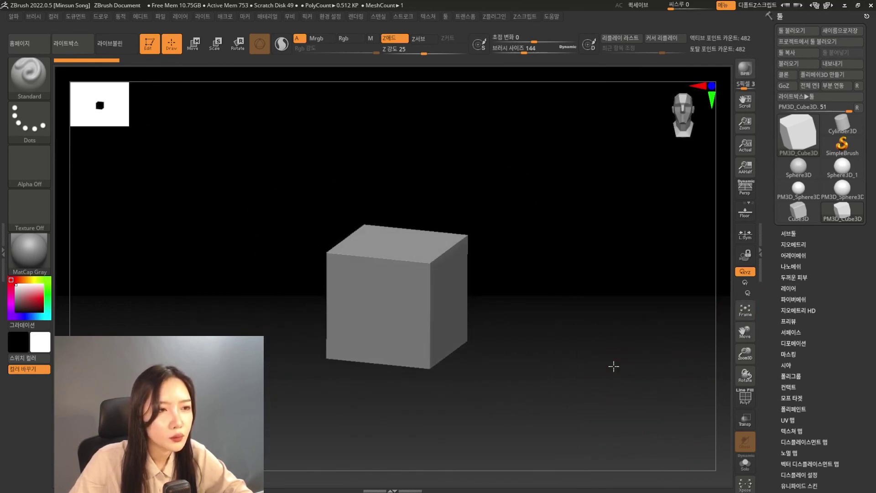
ctrl+right_drag(614, 366, 615, 393)
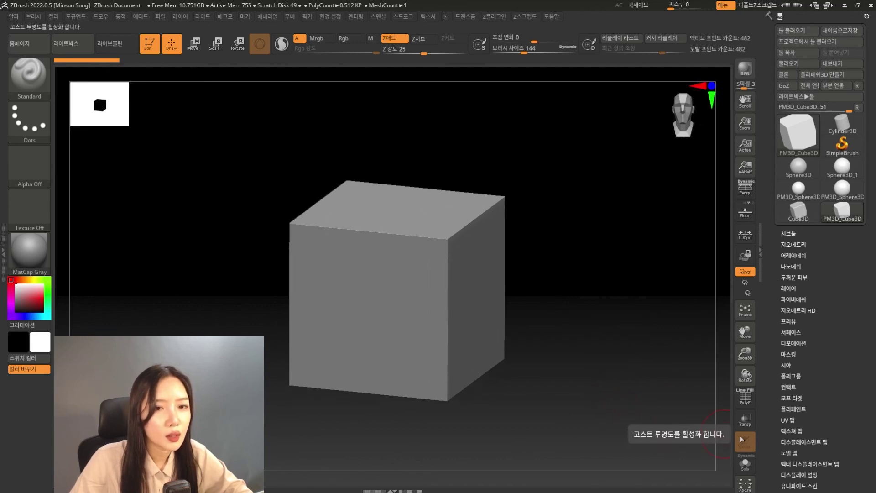